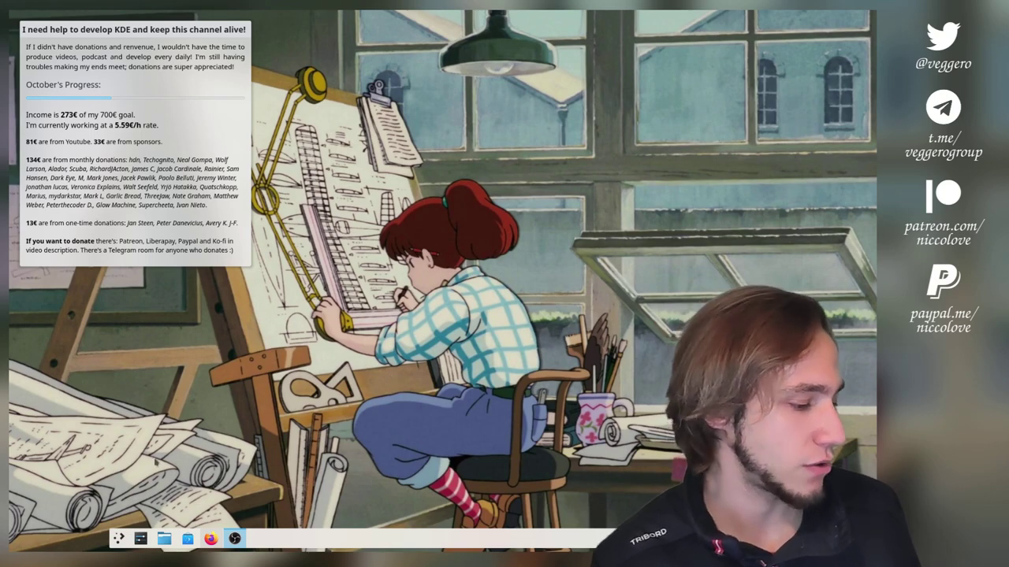
Step: Bring up Dolphin from the taskbar, maximize it, then restore it to a smaller window
click(164, 538)
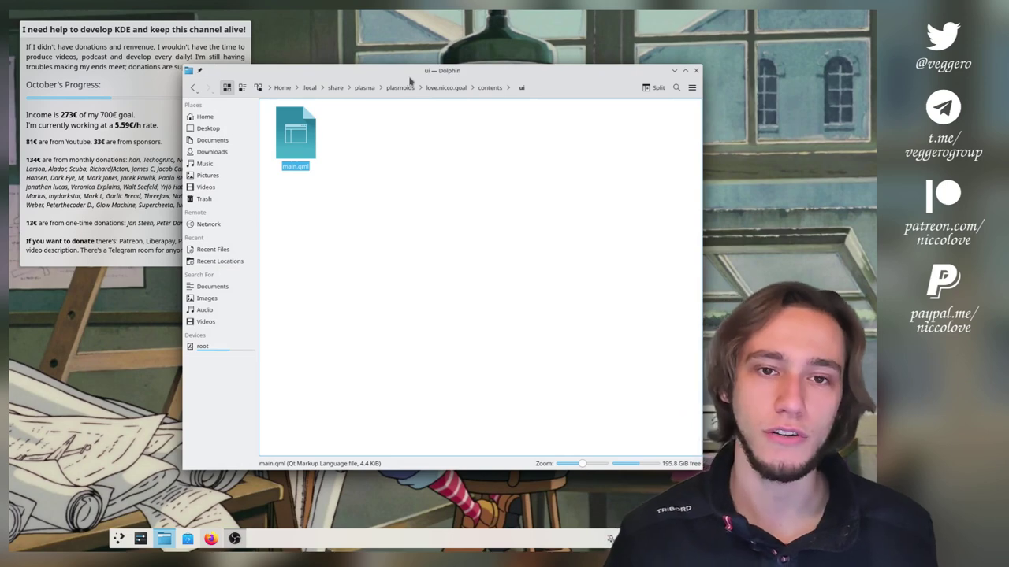
drag(409, 79, 418, 14)
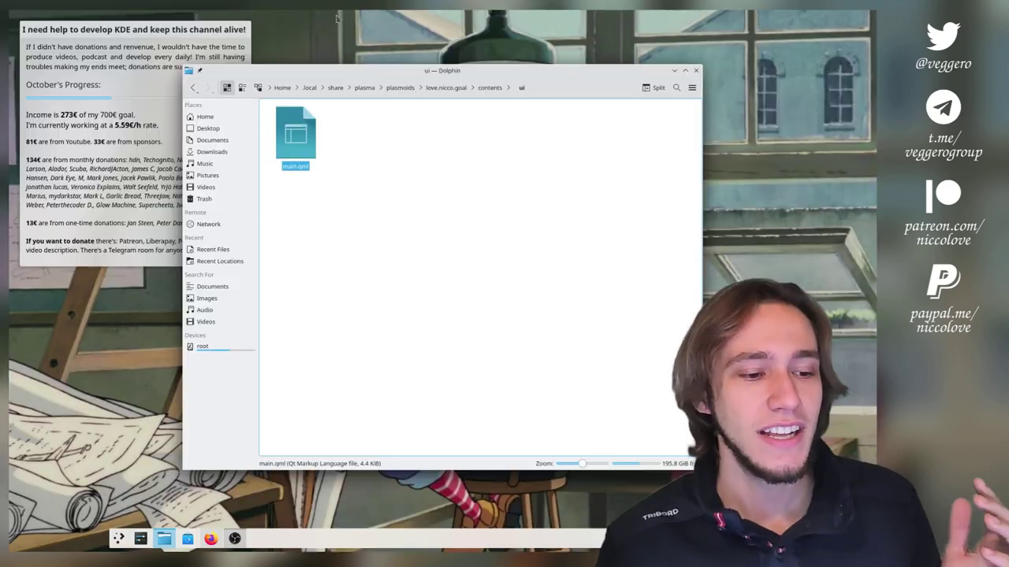
double_click(336, 18)
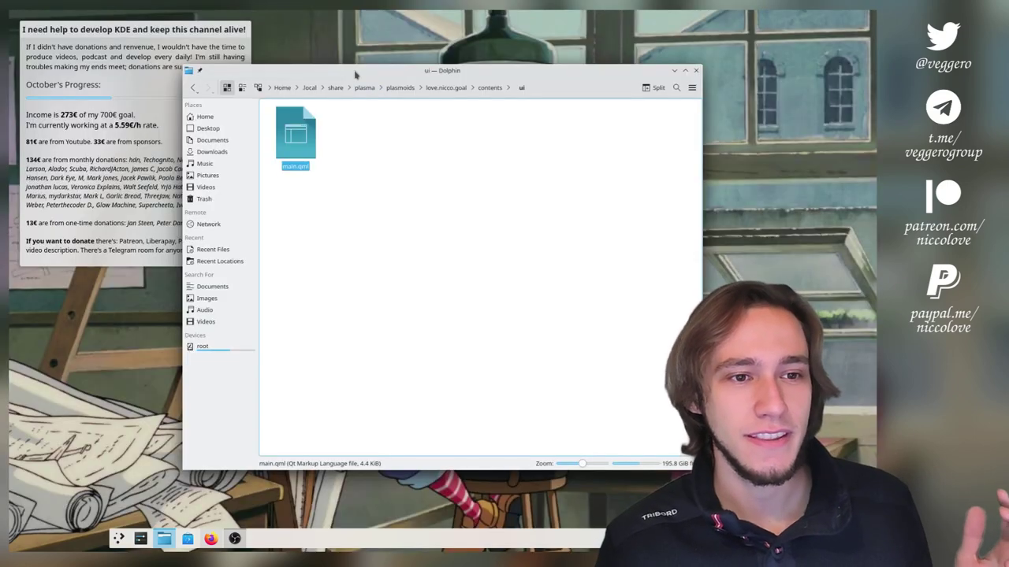
Step: Move Dolphin to the lower left, free it from its tile, then tile it right and left
drag(360, 82, 11, 261)
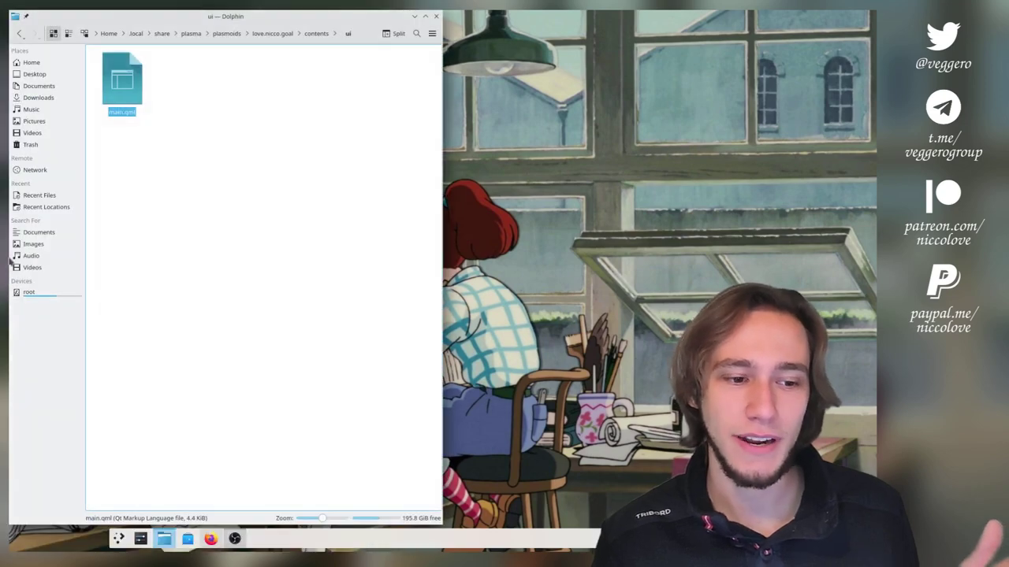
drag(249, 18, 480, 94)
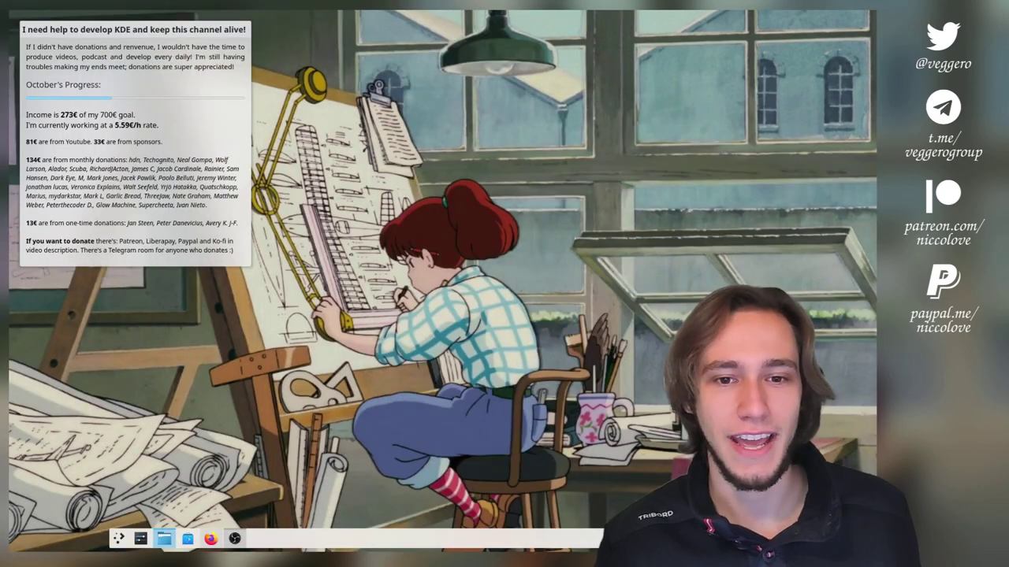
key(super+Right)
key(super+Left)
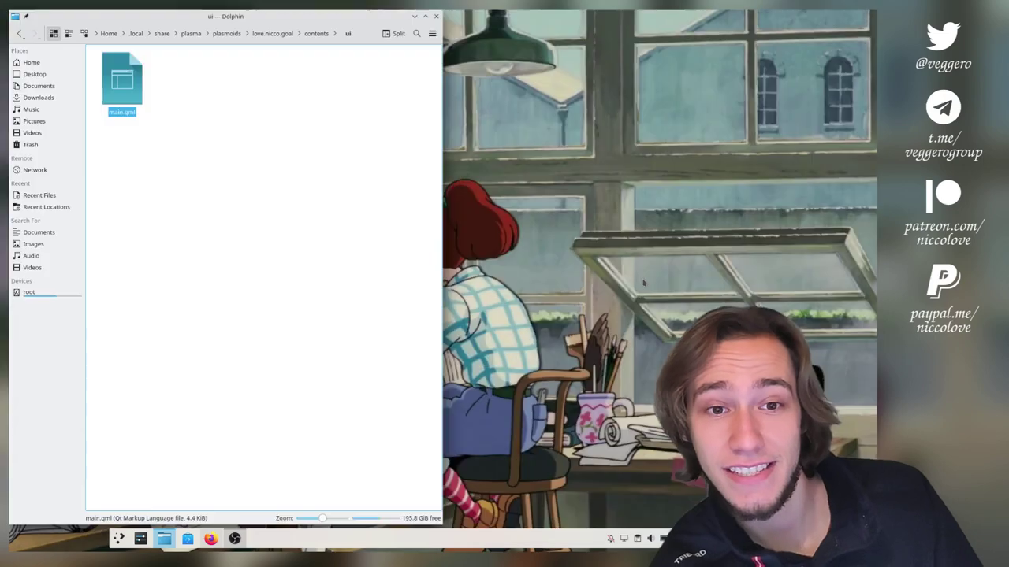
key(super+Right)
key(super+Left)
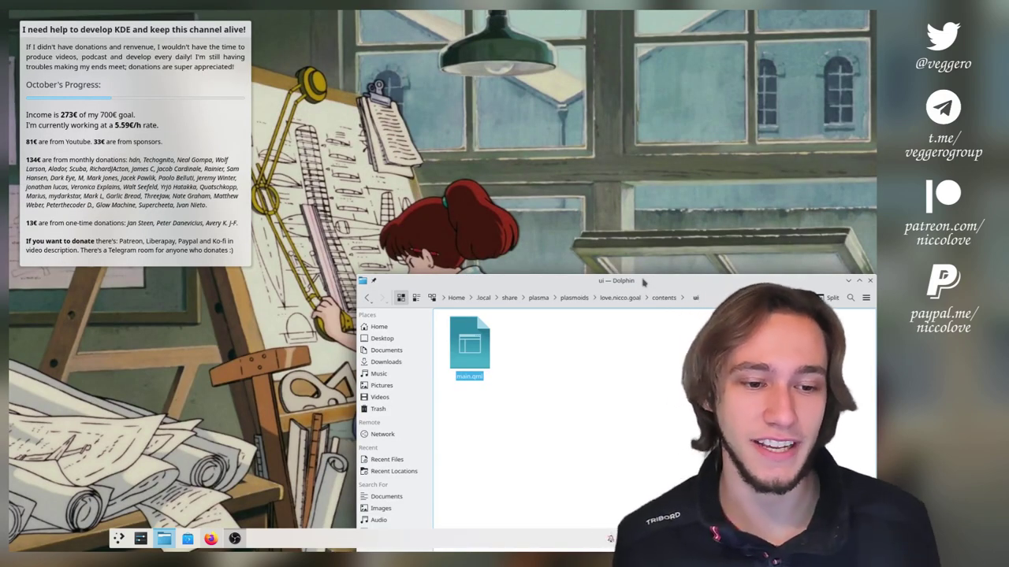
Step: Move Dolphin toward the top left and bring Firefox with the GitLab diff forward
drag(642, 282, 441, 108)
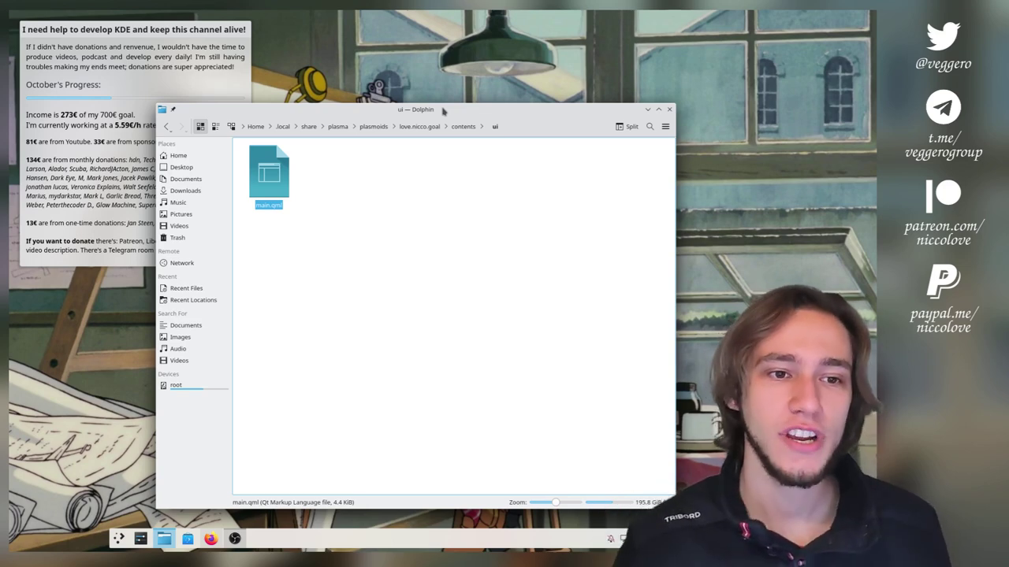
drag(443, 111, 387, 61)
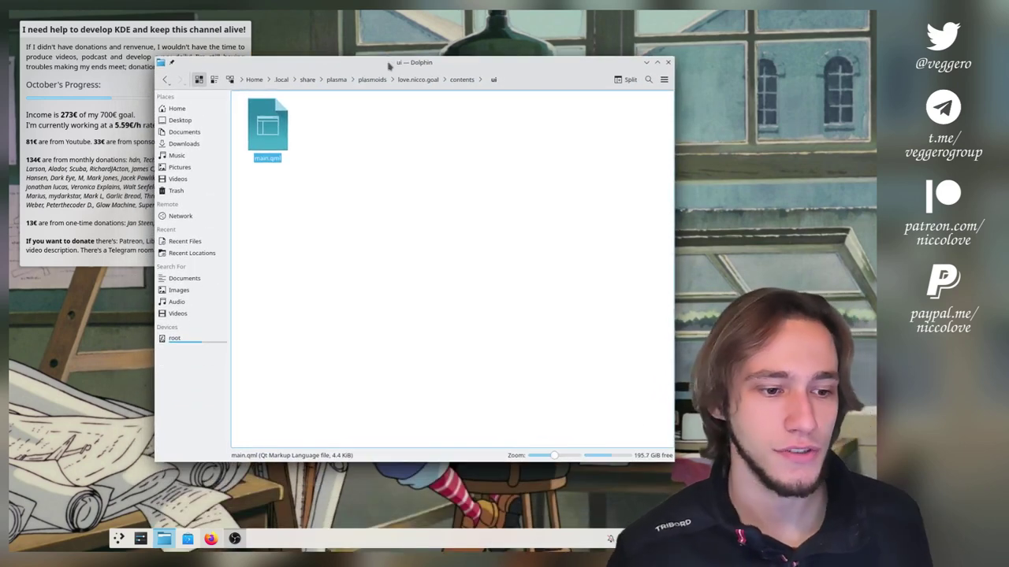
click(211, 538)
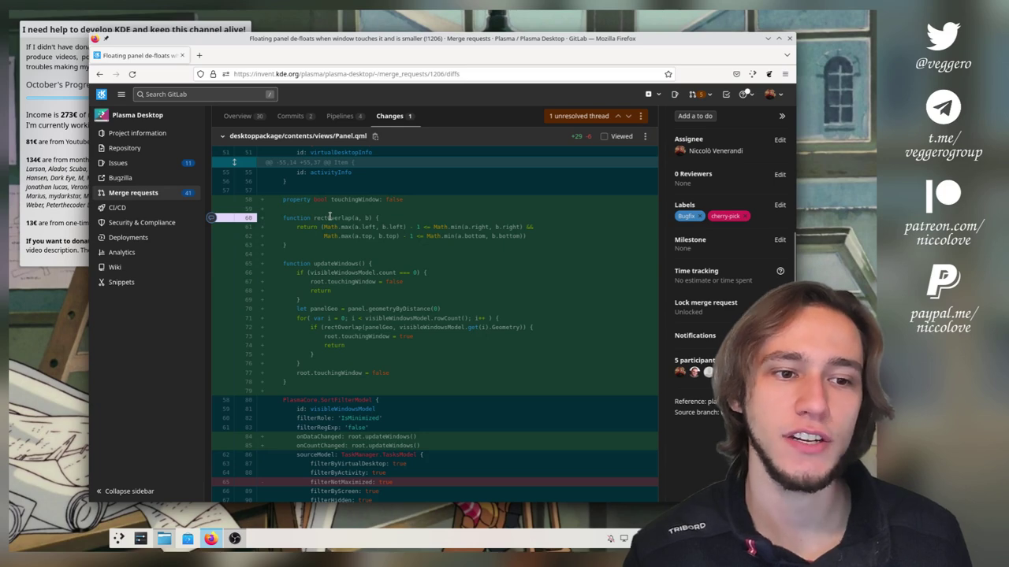
Step: Highlight rectOverlap's parameters and overlap condition, then the updateWindows function name
drag(355, 218, 378, 236)
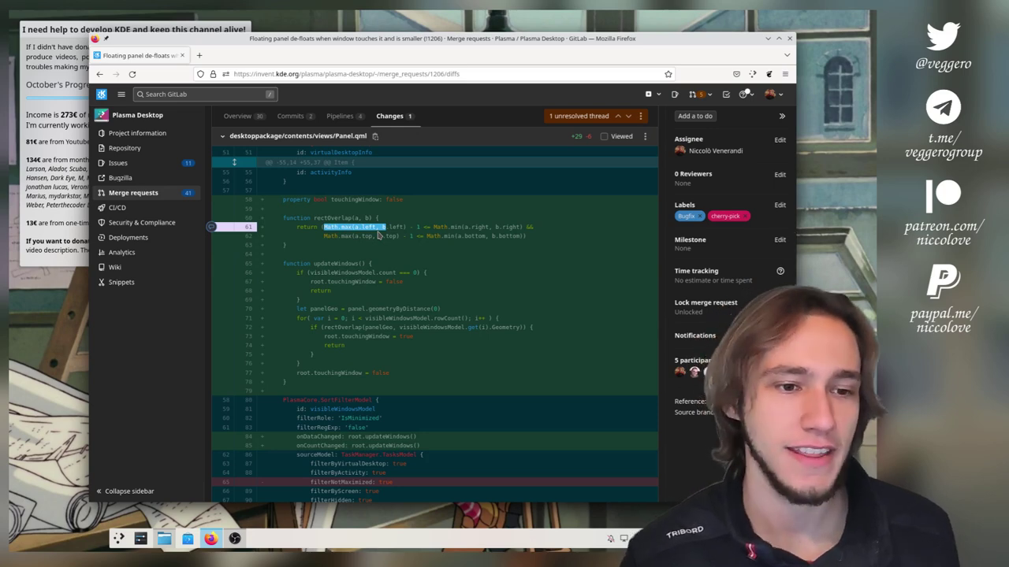
shift+click(526, 236)
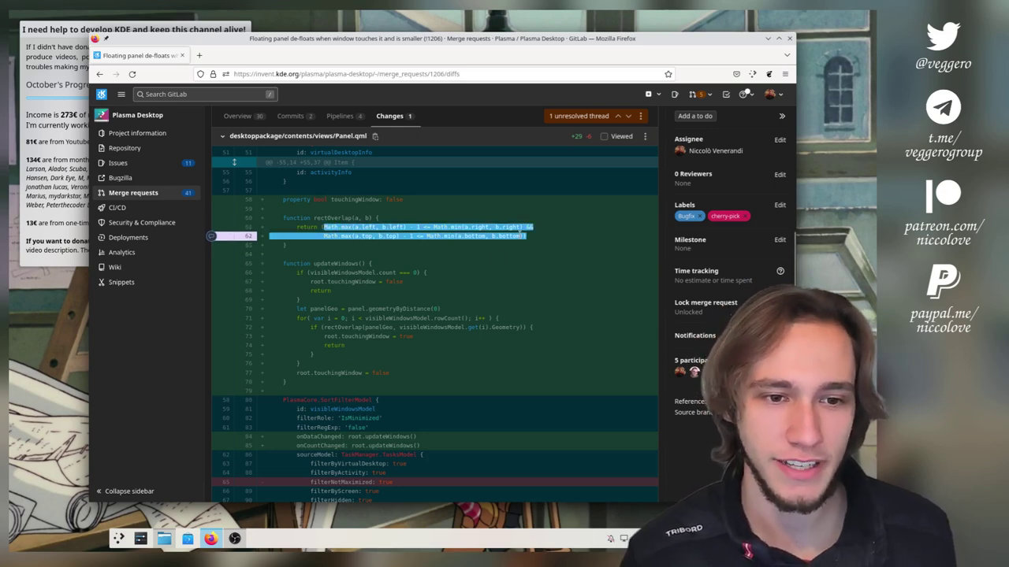
click(520, 236)
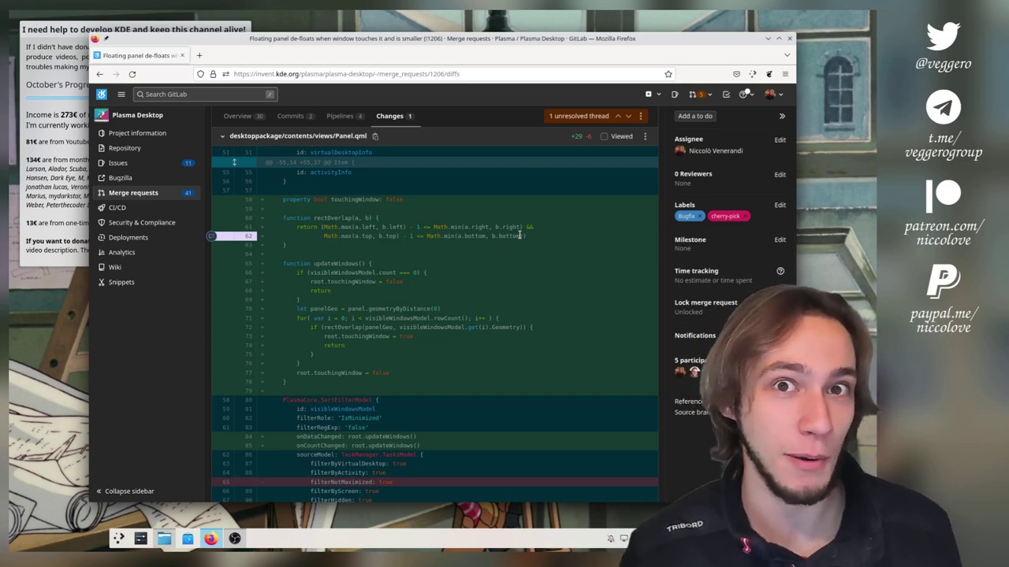
double_click(339, 264)
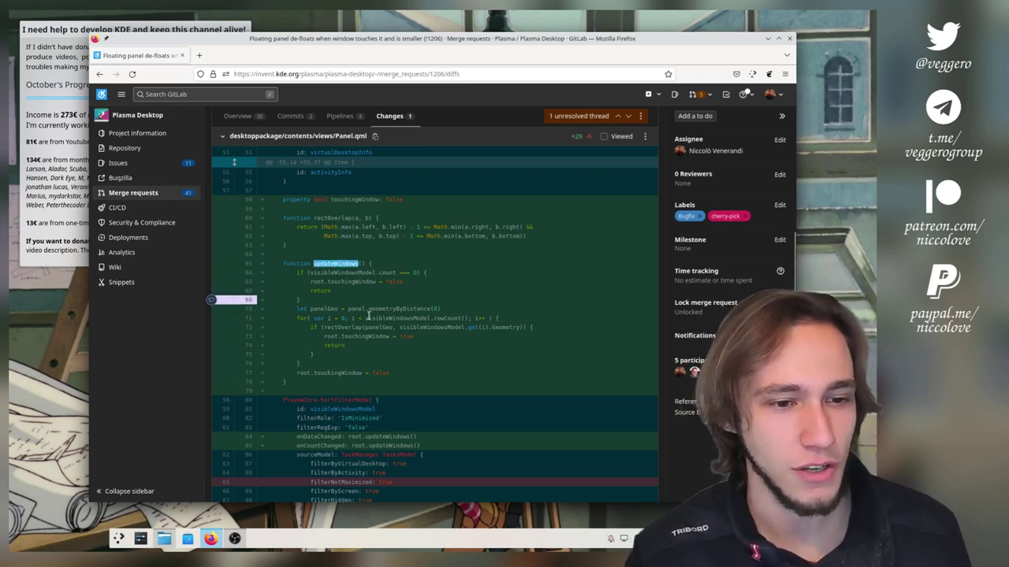
click(409, 325)
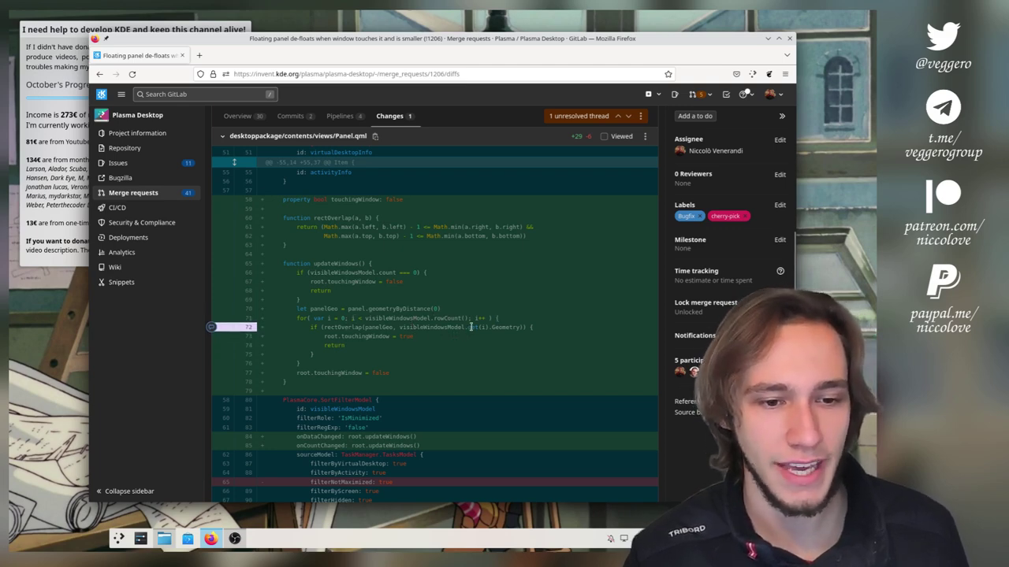
Step: Highlight get(i), geometry, rectOverlap and panelGeo on line 72, then touchingWindow on line 73
drag(470, 327, 487, 327)
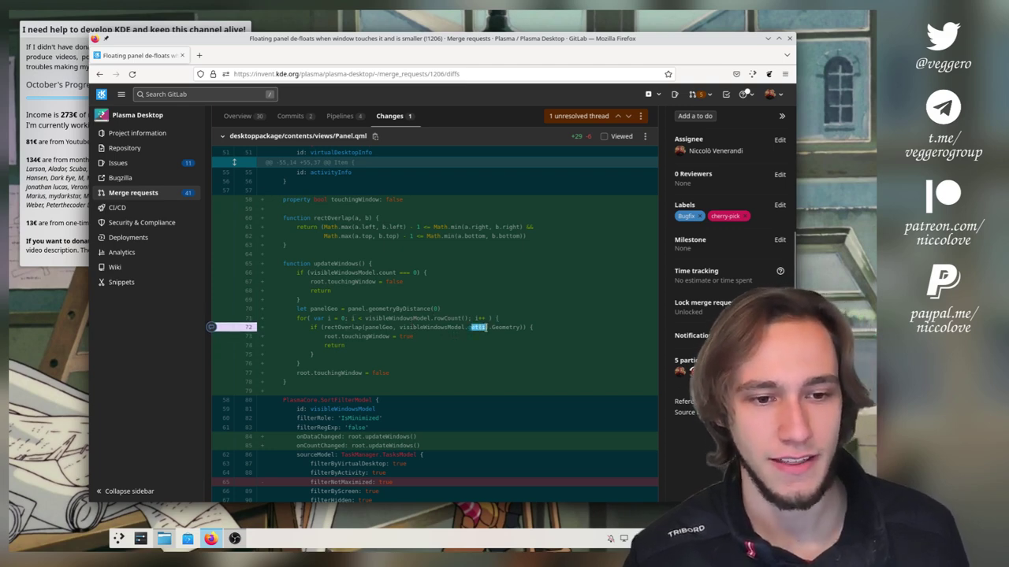
double_click(508, 328)
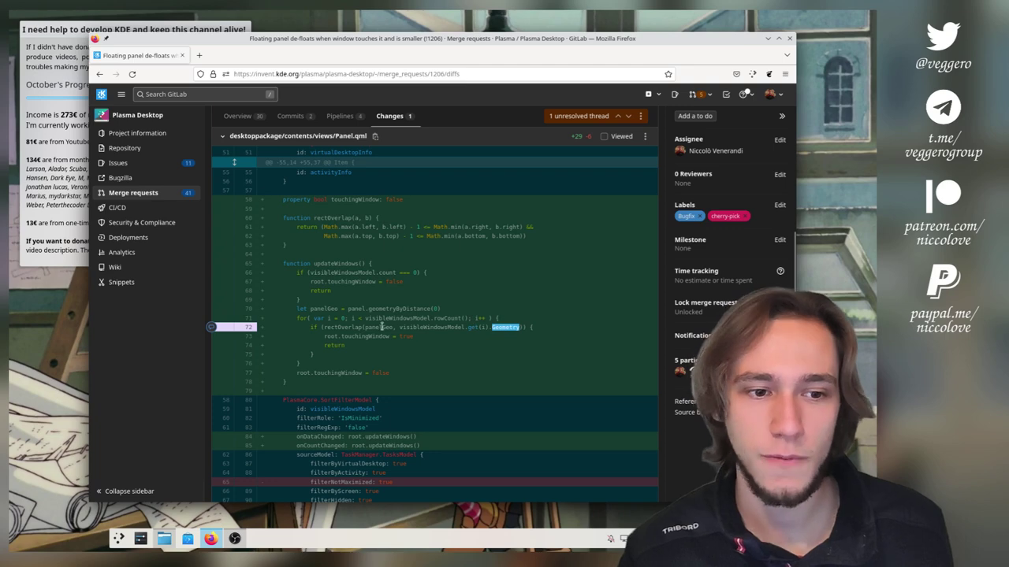
double_click(355, 327)
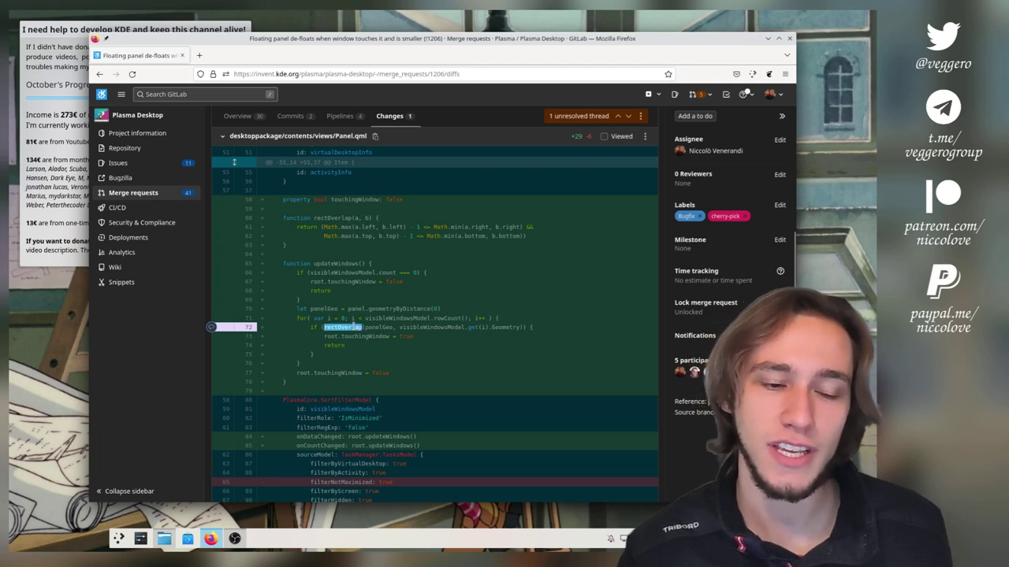
double_click(370, 327)
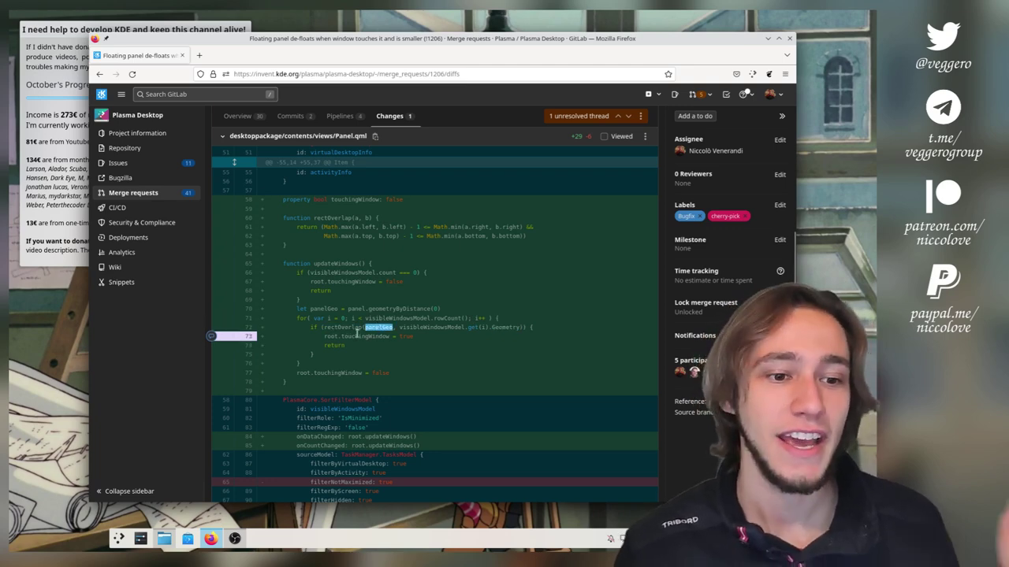
double_click(352, 336)
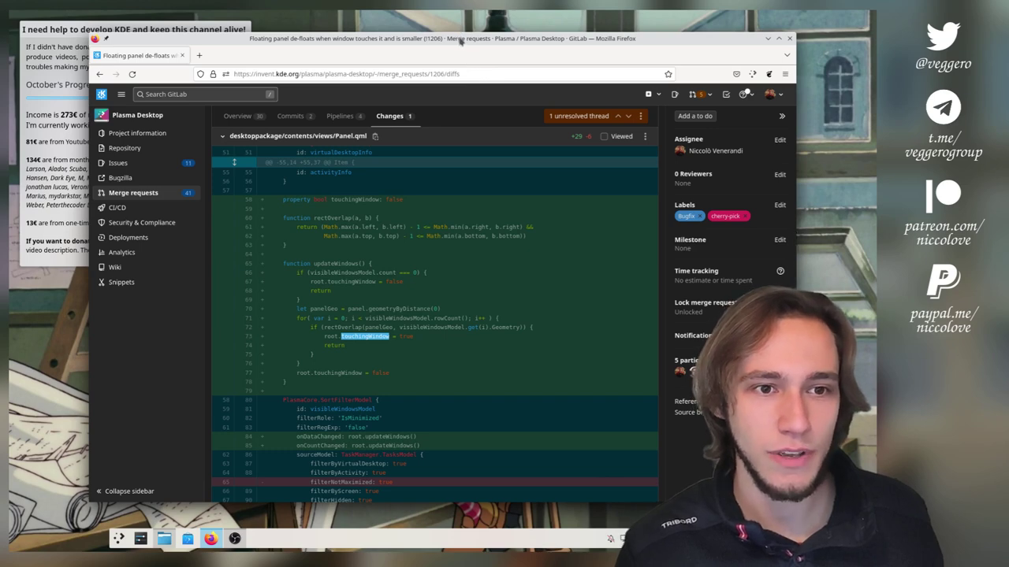
Step: Move Firefox down to reveal Dolphin, snap it to the left half, unsnap it, and re-snap left
drag(464, 43, 468, 116)
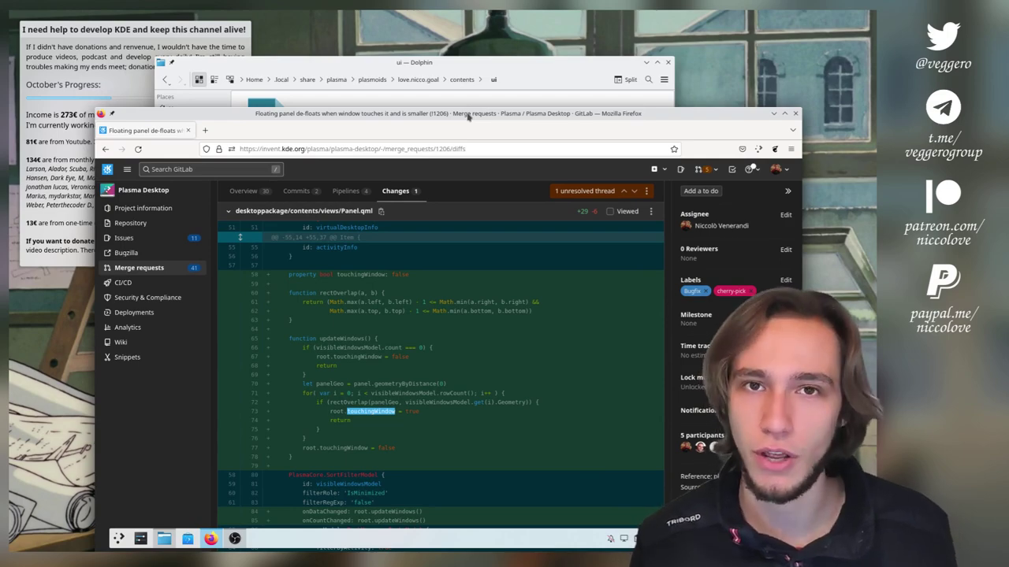
drag(465, 114, 6, 183)
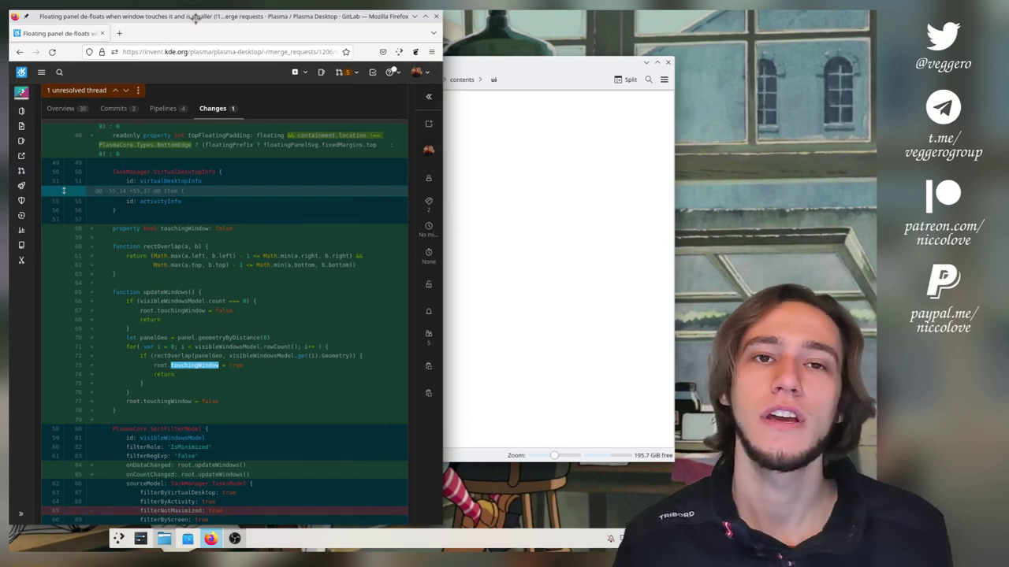
drag(191, 15, 423, 34)
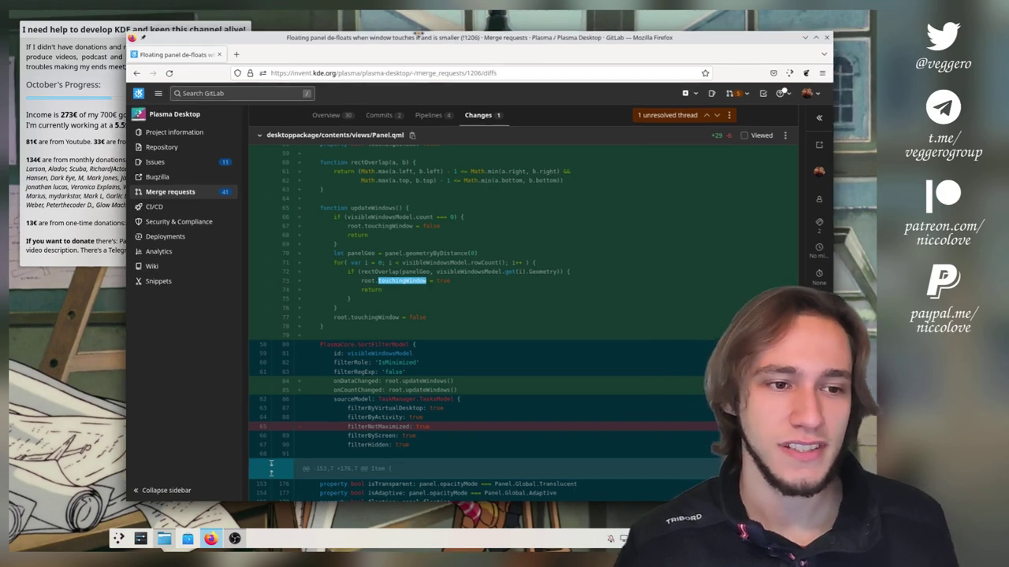
drag(423, 35, 9, 236)
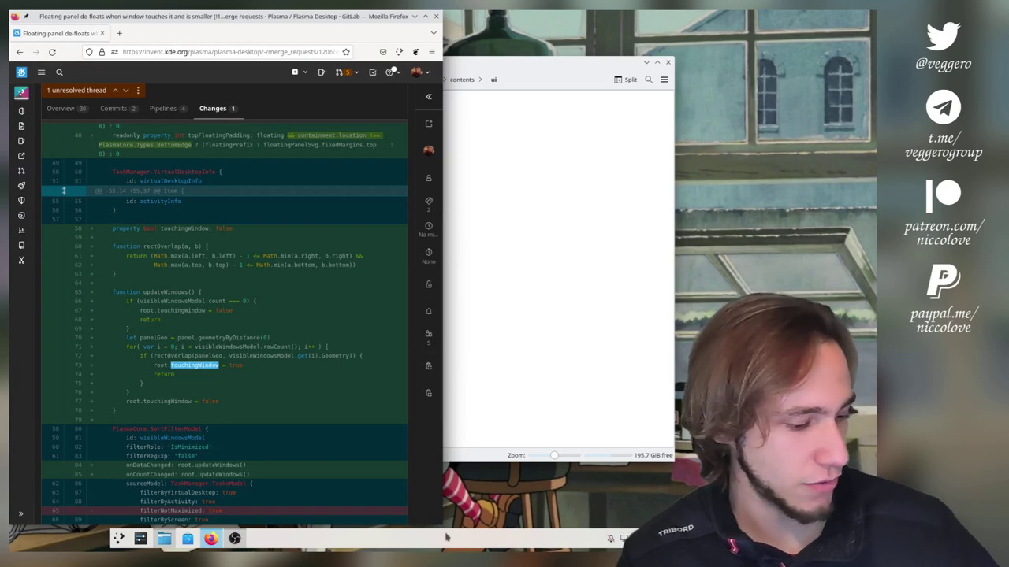
Step: Open and close the Kickoff launcher, then drag Firefox out of its left tile into a large floating window
key(super)
key(Escape)
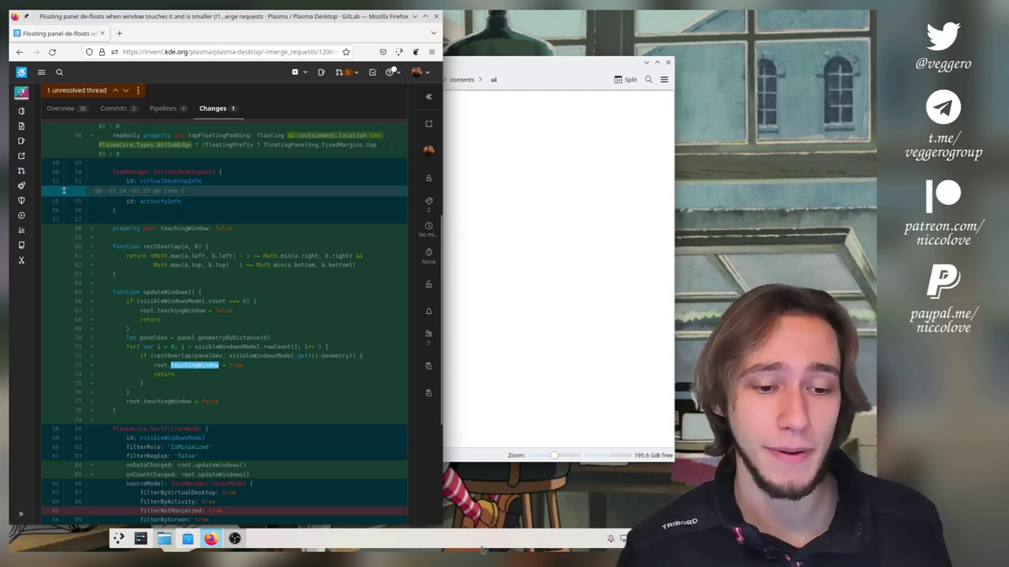
drag(368, 17, 667, 49)
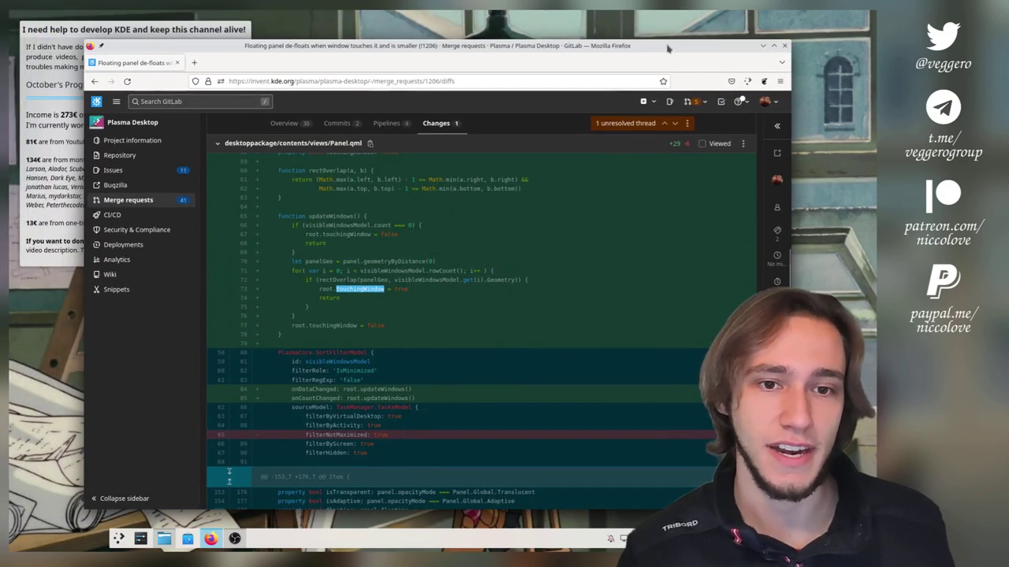
Step: Minimize Firefox and Dolphin, then open the Kickoff launcher on its System category
click(763, 46)
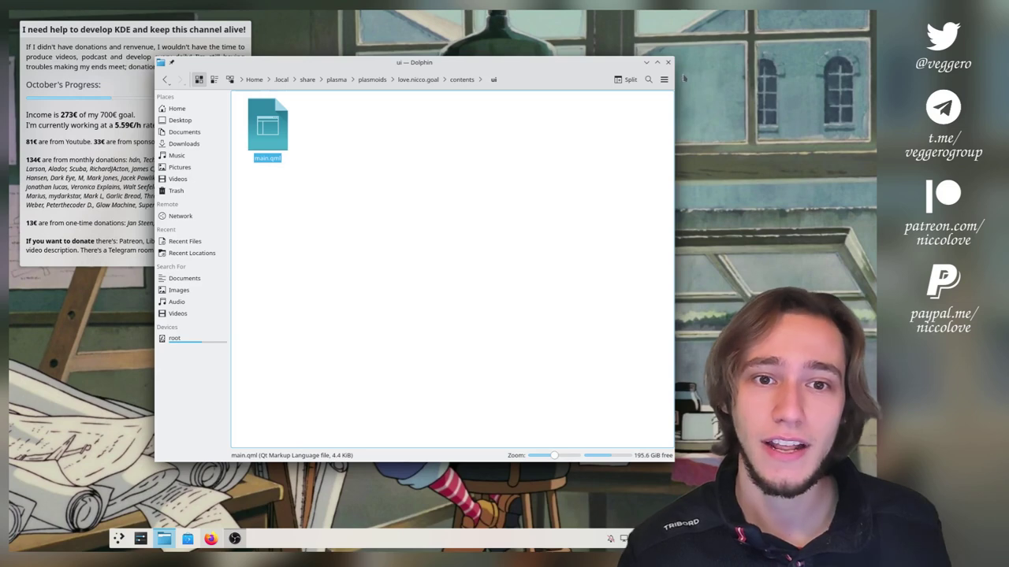
click(646, 62)
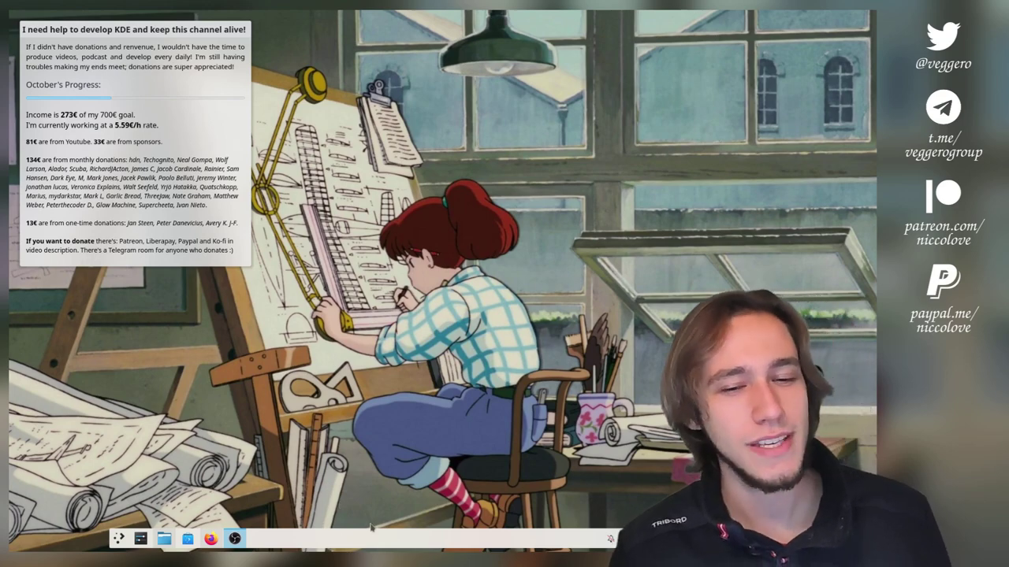
click(119, 538)
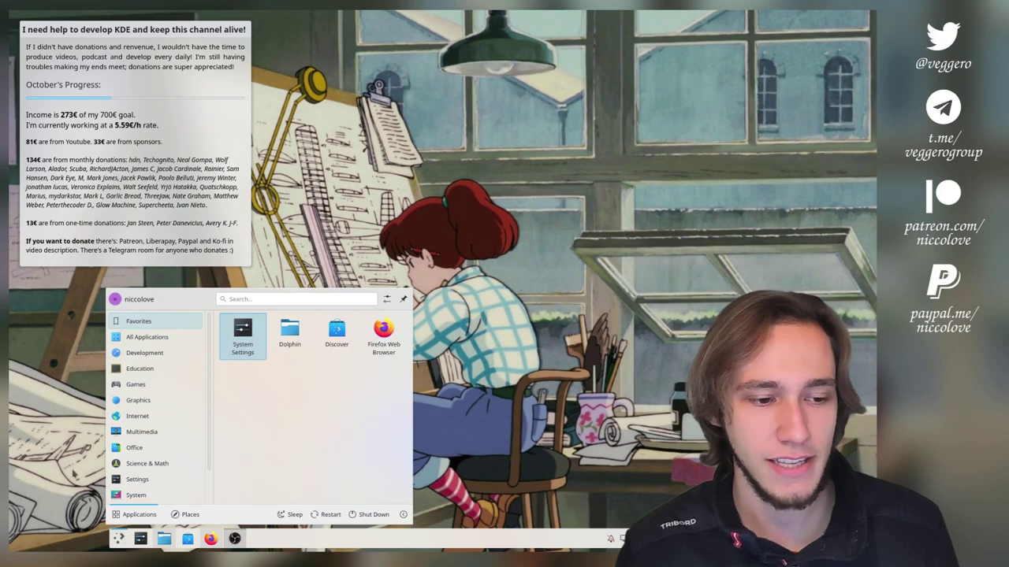
mouse_move(135, 493)
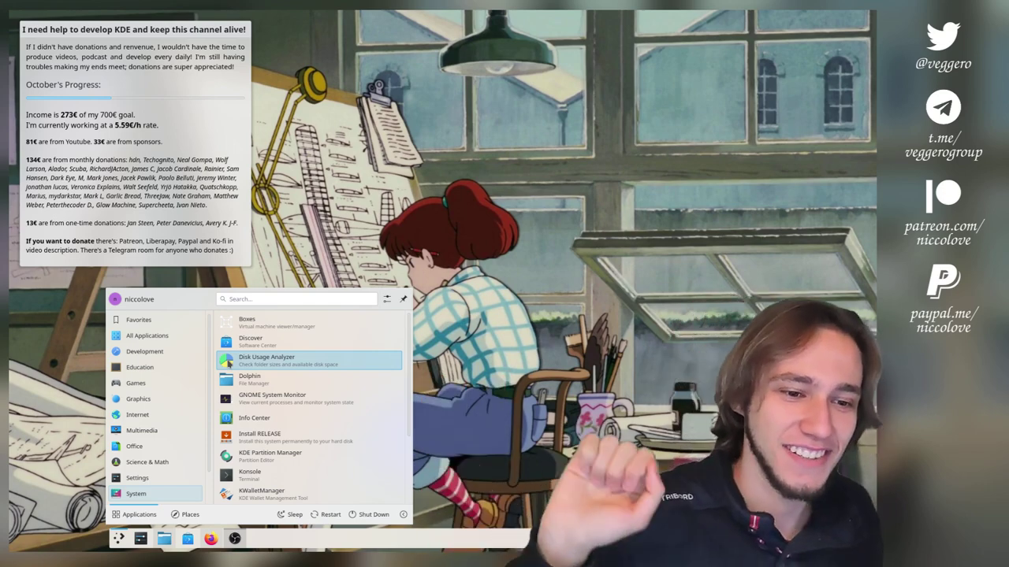
Step: Restore Dolphin at the ui folder, maximize it, and open and close the launcher over it
click(236, 376)
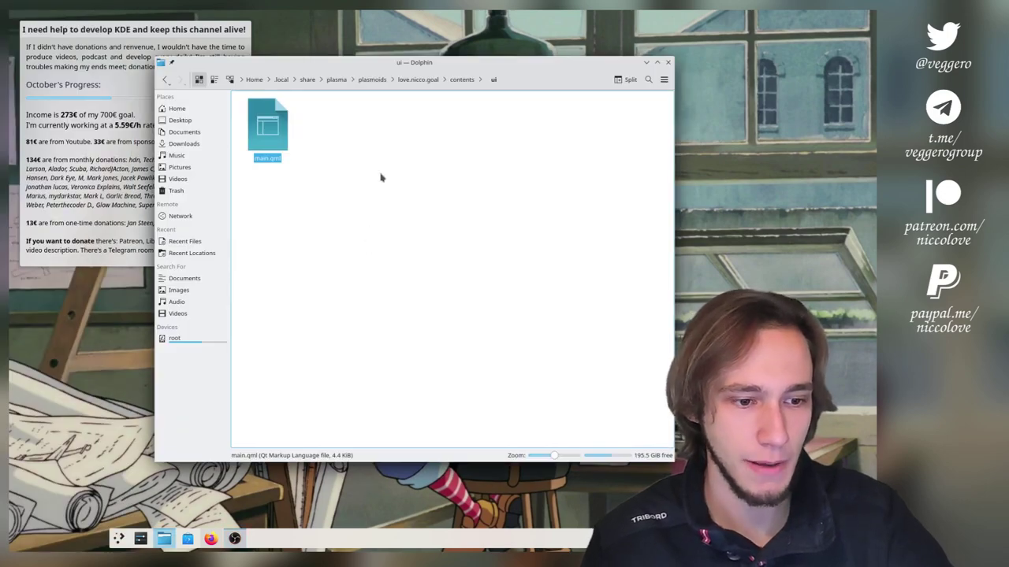
double_click(413, 63)
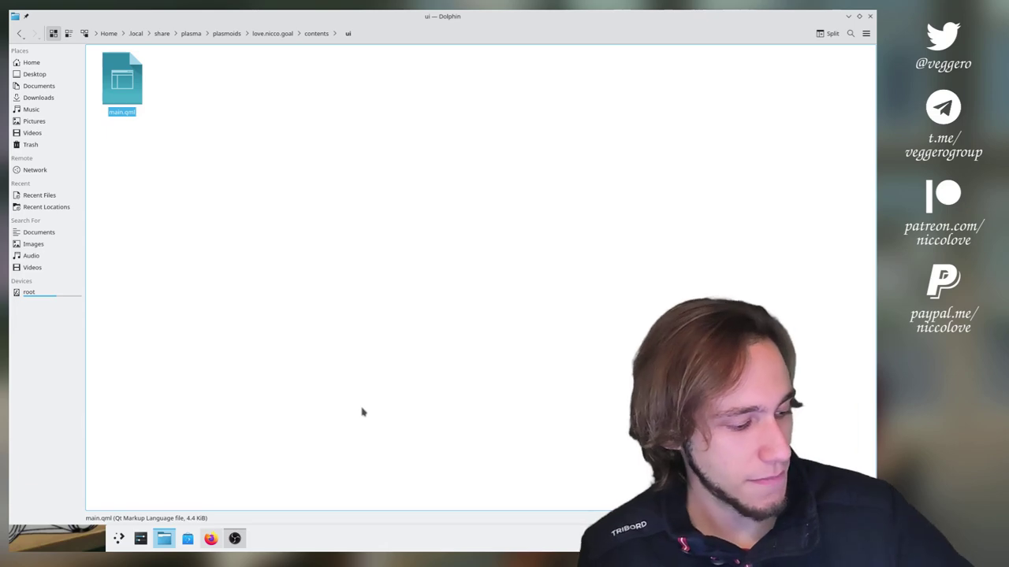
key(super)
key(Escape)
Step: Toggle Dolphin's maximized state repeatedly with Meta+Page Up, ending maximized against the panel
key(super+Page_Up)
key(super+Page_Up)
key(super+Page_Up)
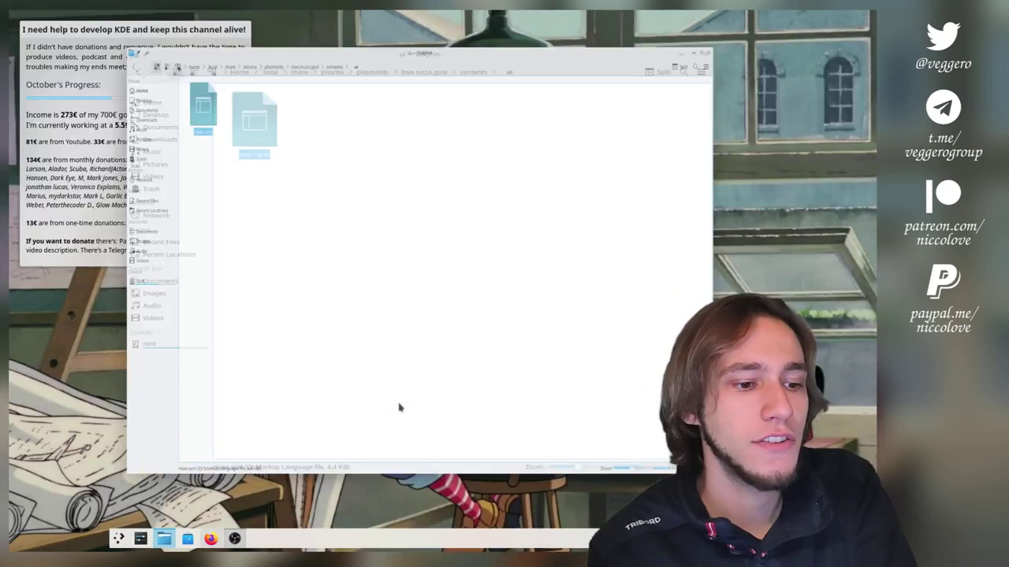
key(super+Page_Up)
key(super+Page_Up)
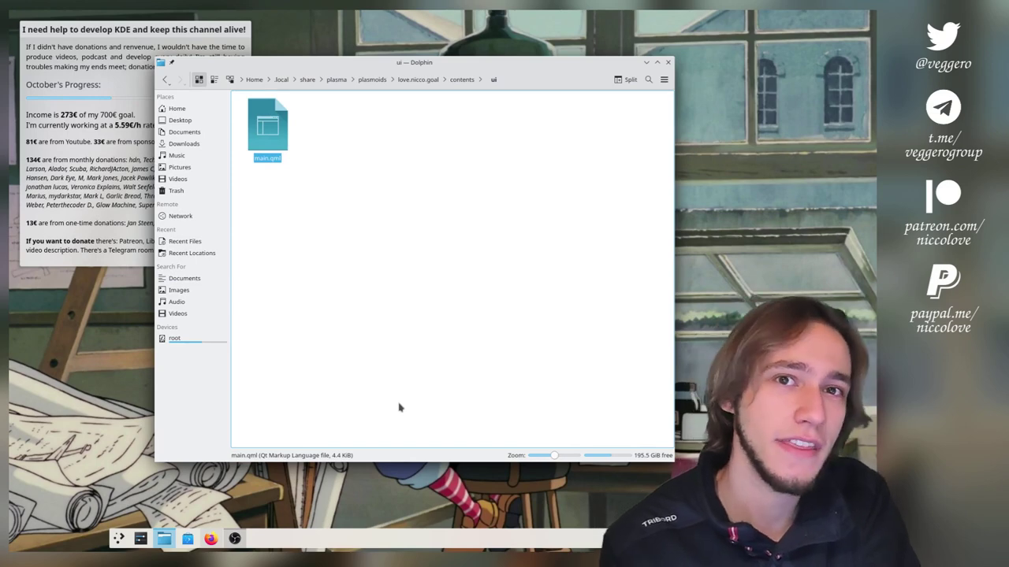
key(super+Page_Up)
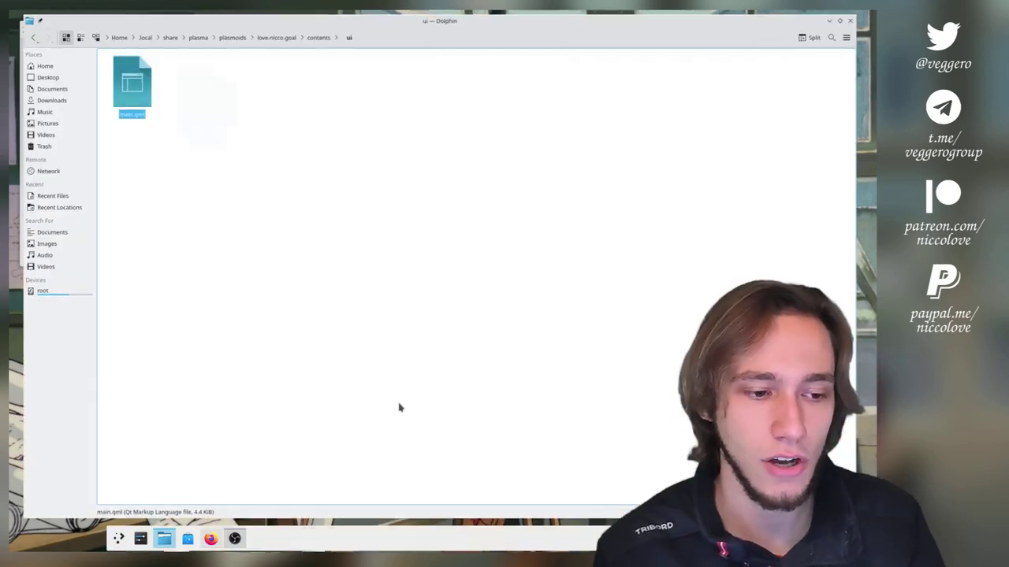
key(super+Page_Up)
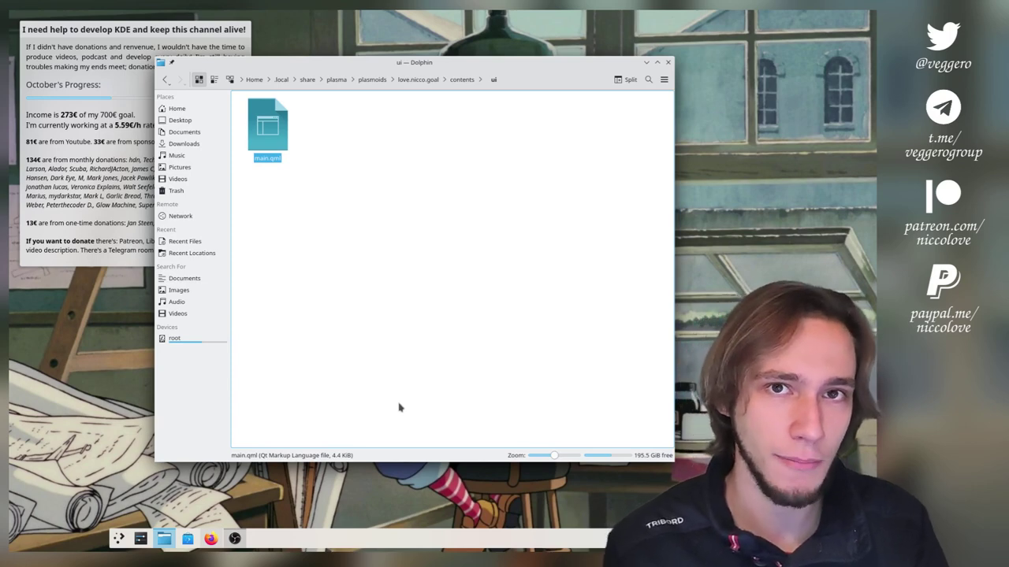
key(super+Page_Up)
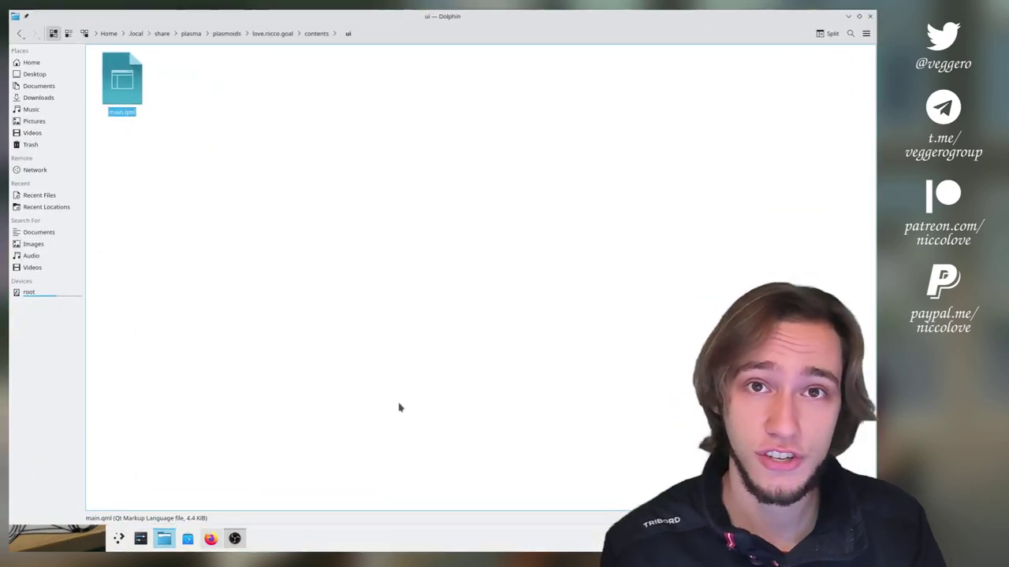
key(super+Page_Up)
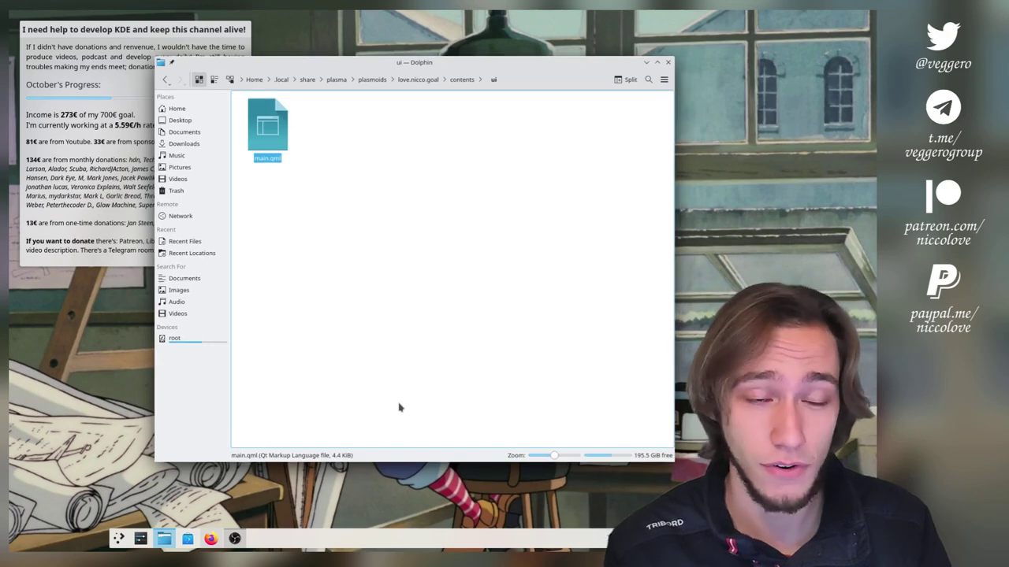
key(super+Page_Up)
key(super+Page_Up)
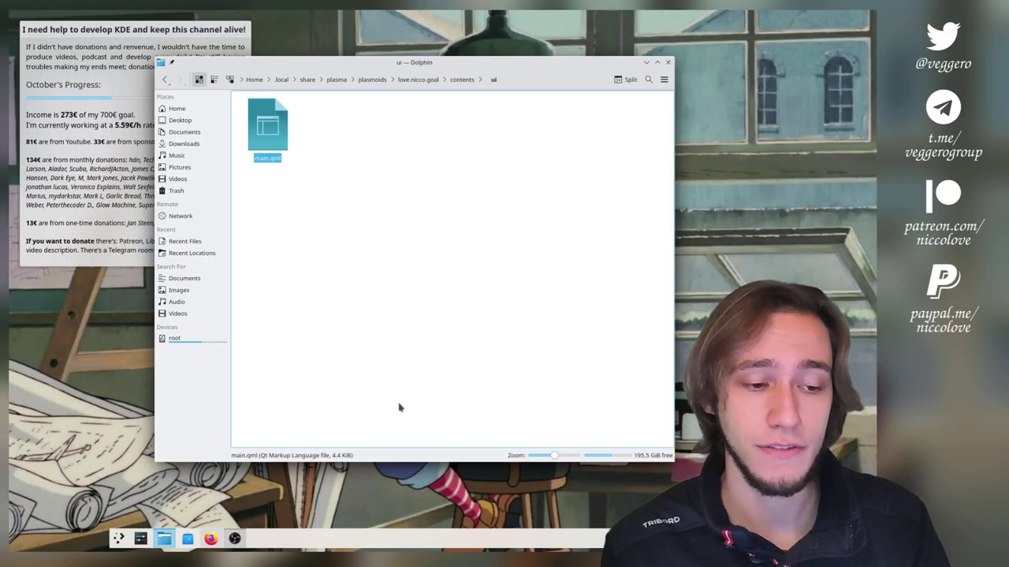
key(super+Page_Up)
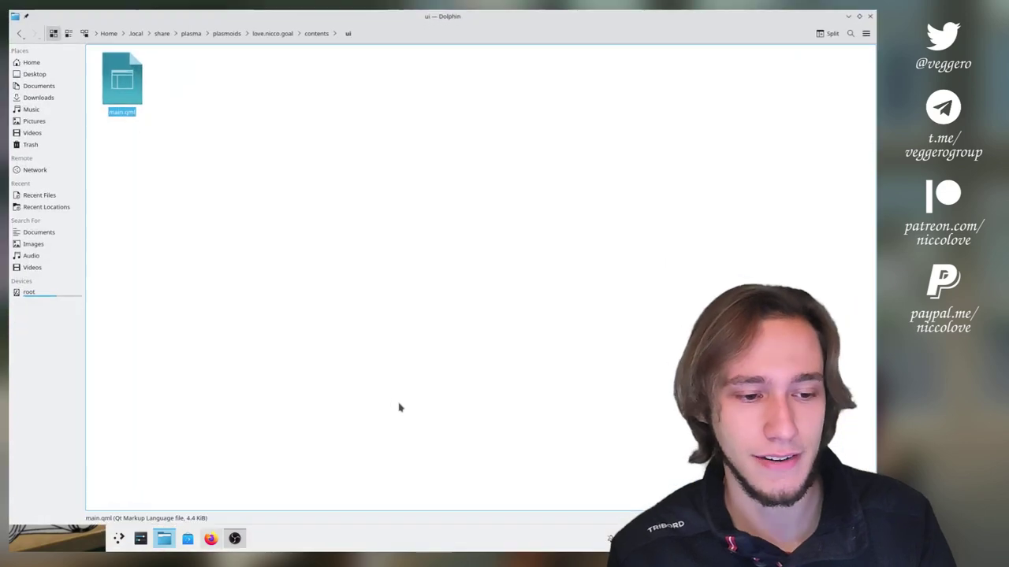
key(super+Page_Up)
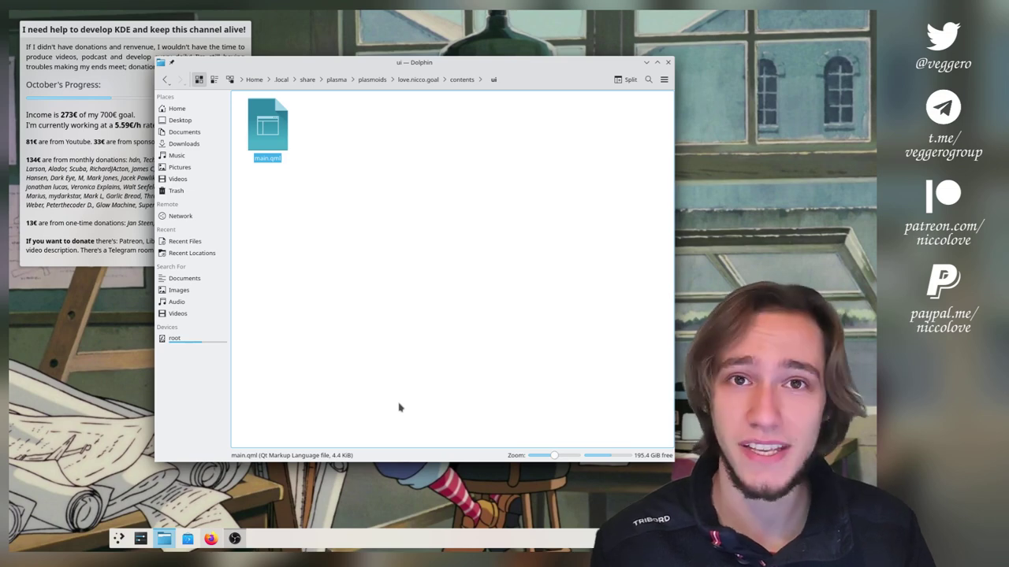
key(super+Page_Up)
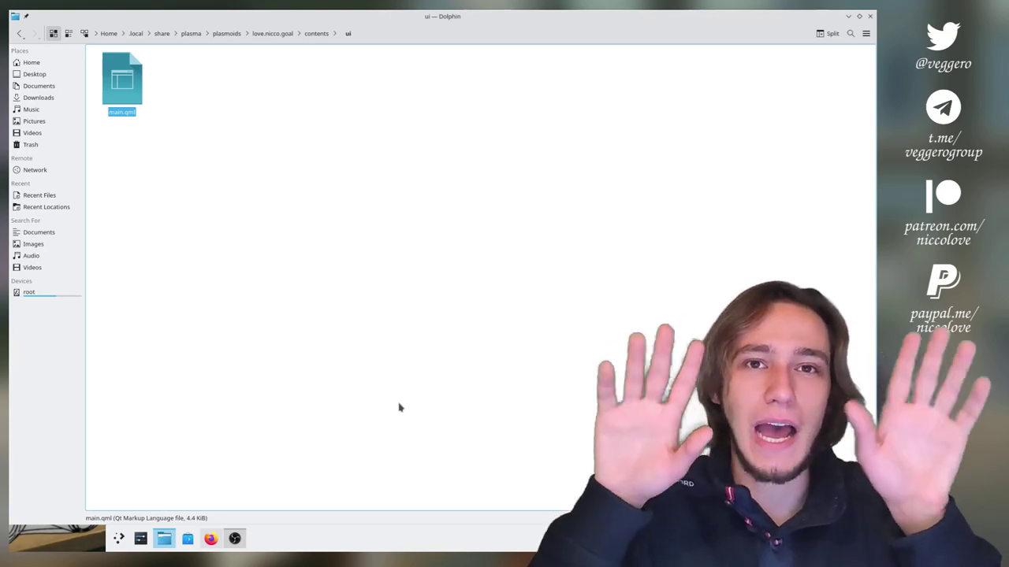
key(super+Page_Up)
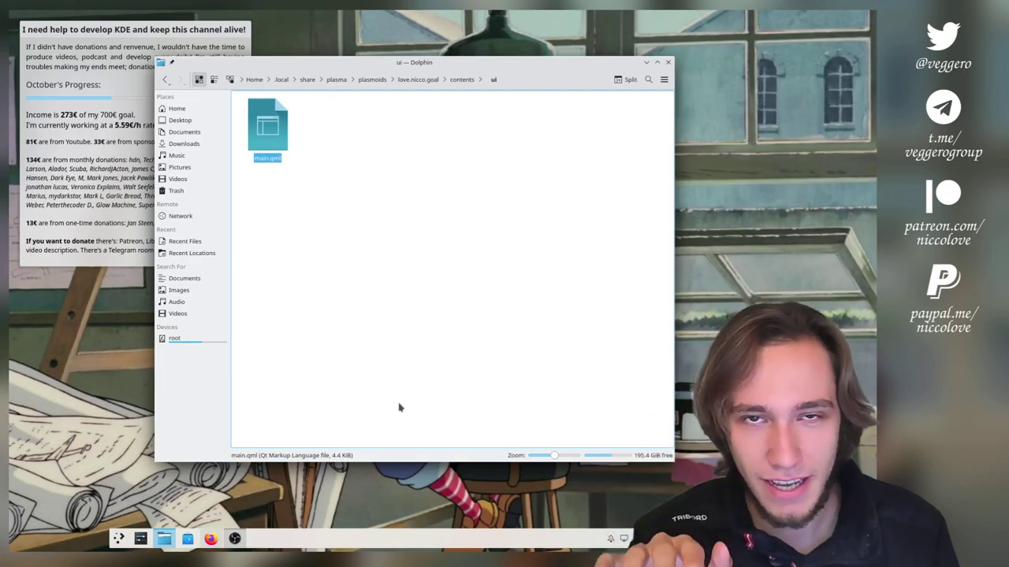
key(super+Page_Up)
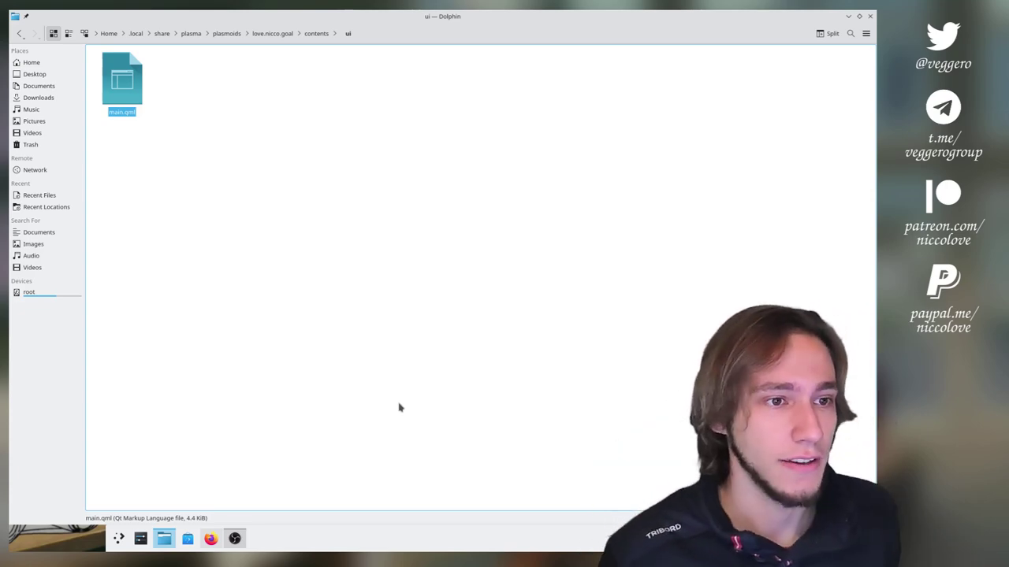
Step: Switch to Firefox with Alt+Tab and select the changed padding lines 45–48 in the Panel.qml diff
key(alt+Tab)
key(alt+Tab)
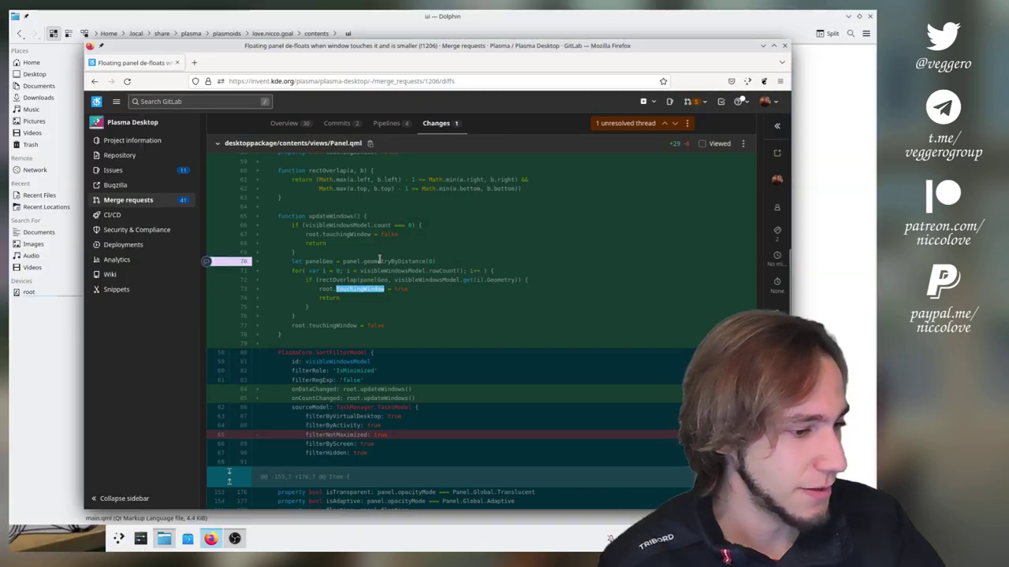
scroll(400, 273, up, 5)
scroll(399, 273, down, 5)
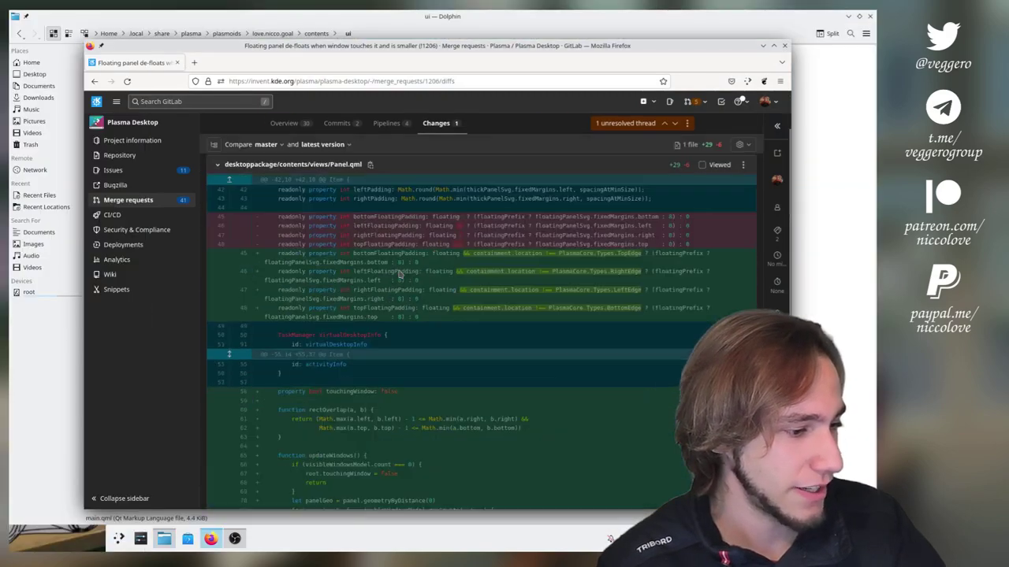
scroll(402, 273, up, 3)
scroll(402, 274, down, 2)
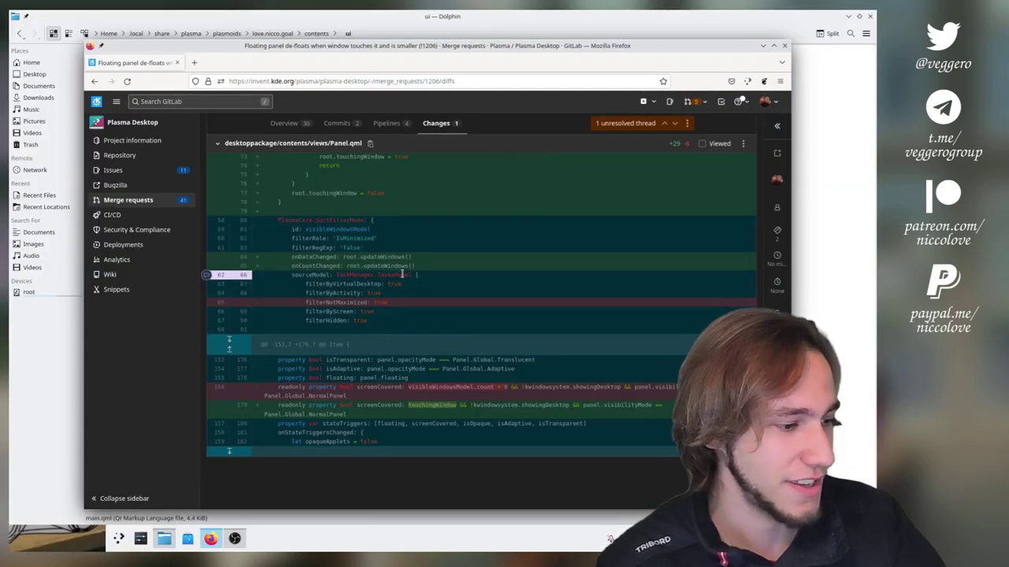
scroll(402, 273, up, 4)
drag(399, 354, 404, 390)
drag(401, 334, 404, 324)
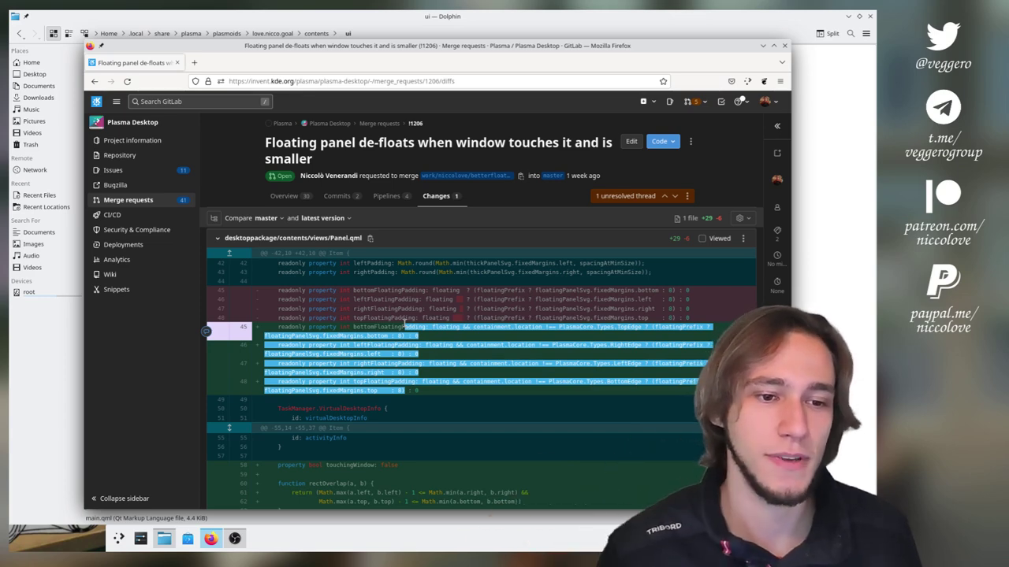
click(404, 324)
Step: Select the updateWindows code and the word screenCovered on line 179, then scroll back up
scroll(394, 300, down, 5)
scroll(382, 275, up, 5)
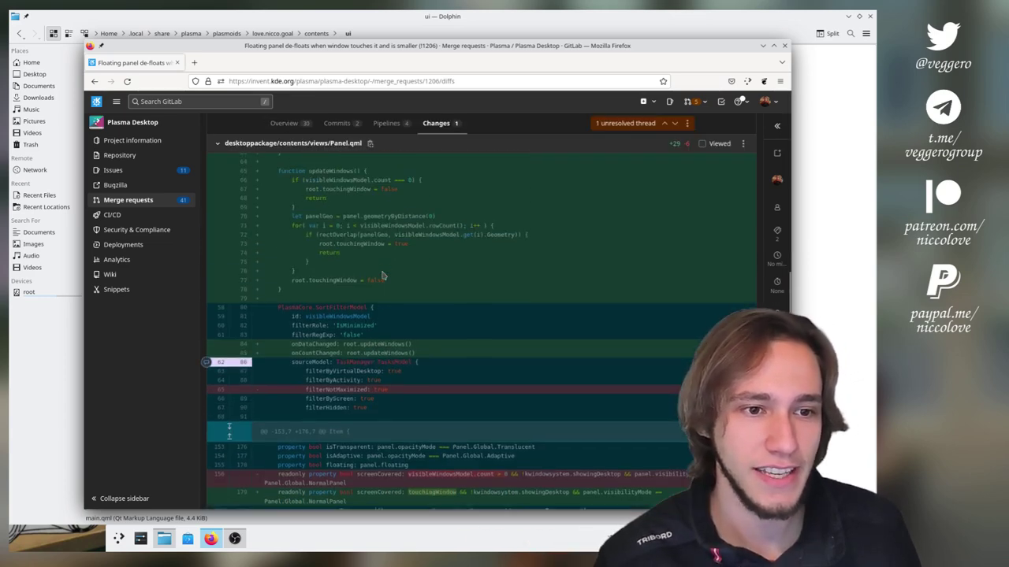
drag(360, 353, 371, 232)
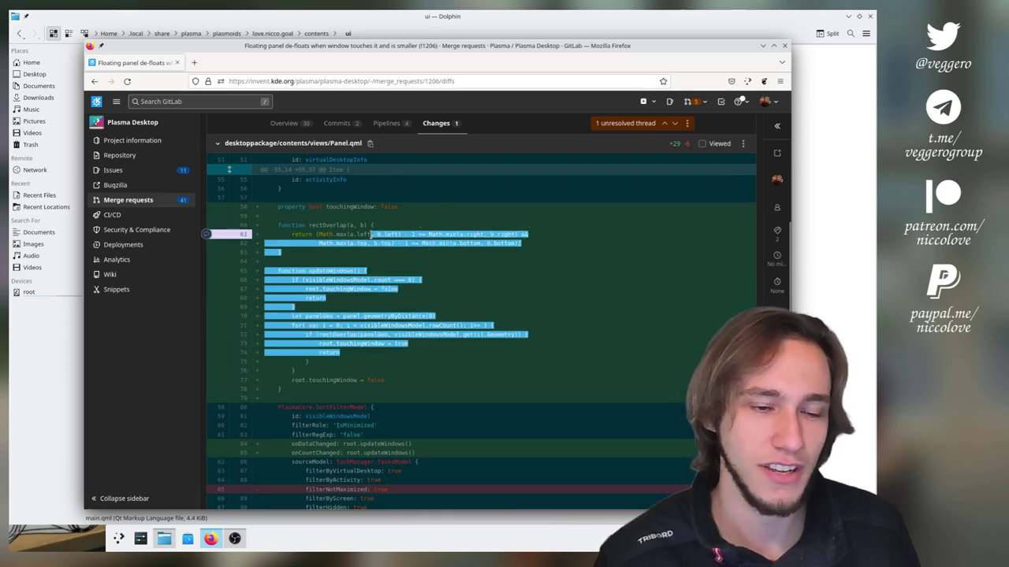
click(370, 237)
scroll(319, 438, down, 3)
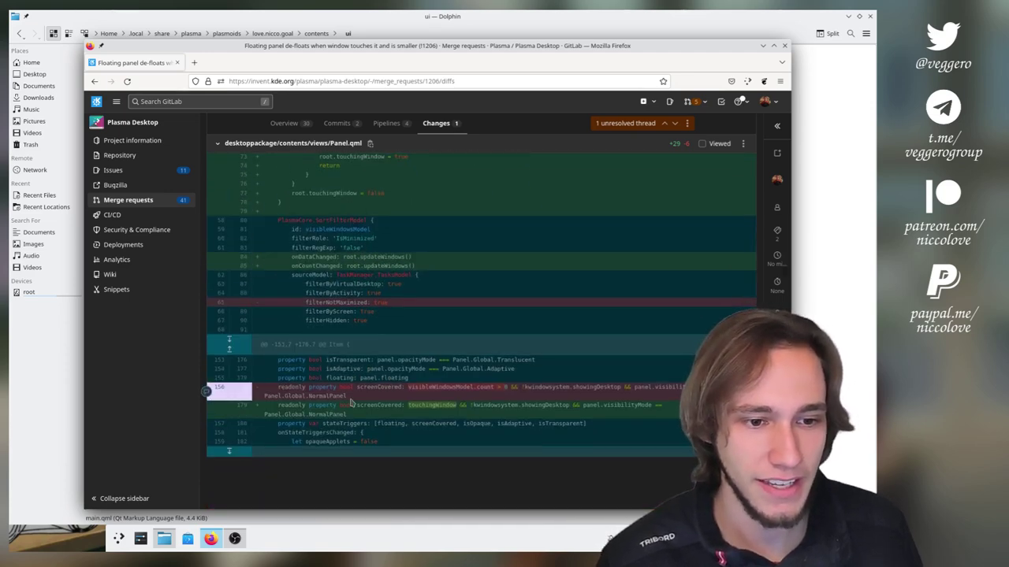
double_click(375, 406)
click(412, 405)
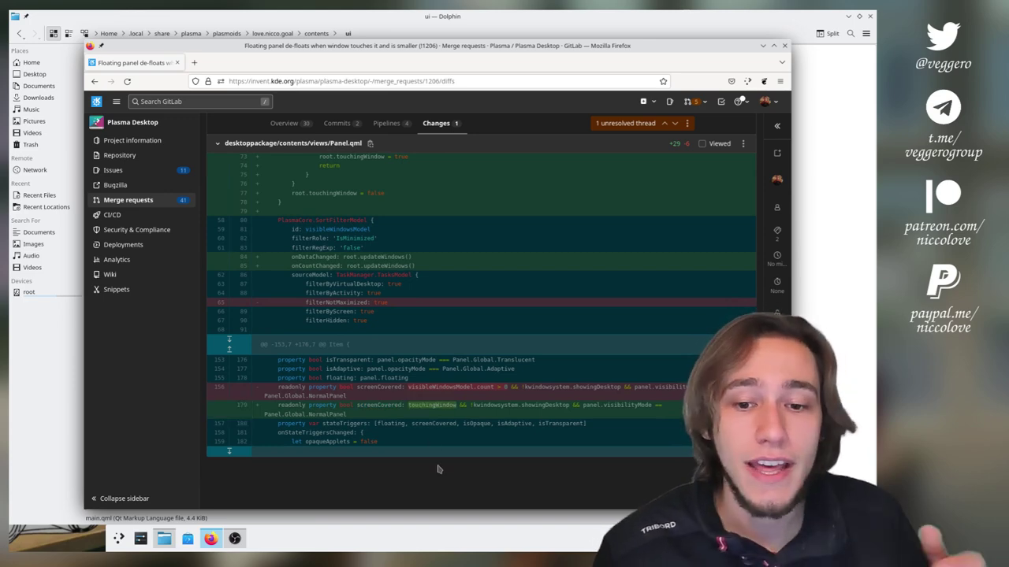
scroll(438, 470, up, 5)
scroll(438, 470, up, 3)
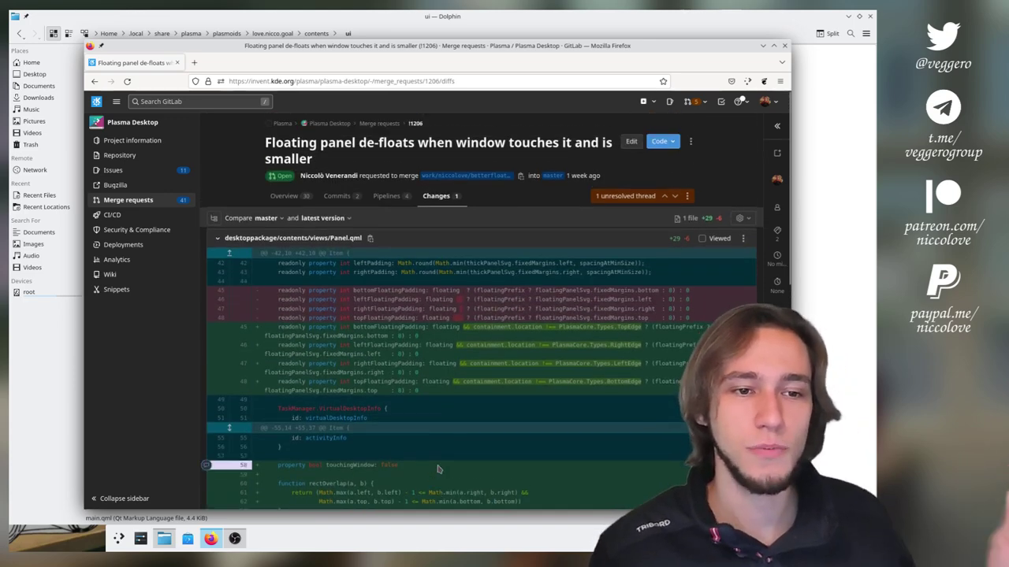